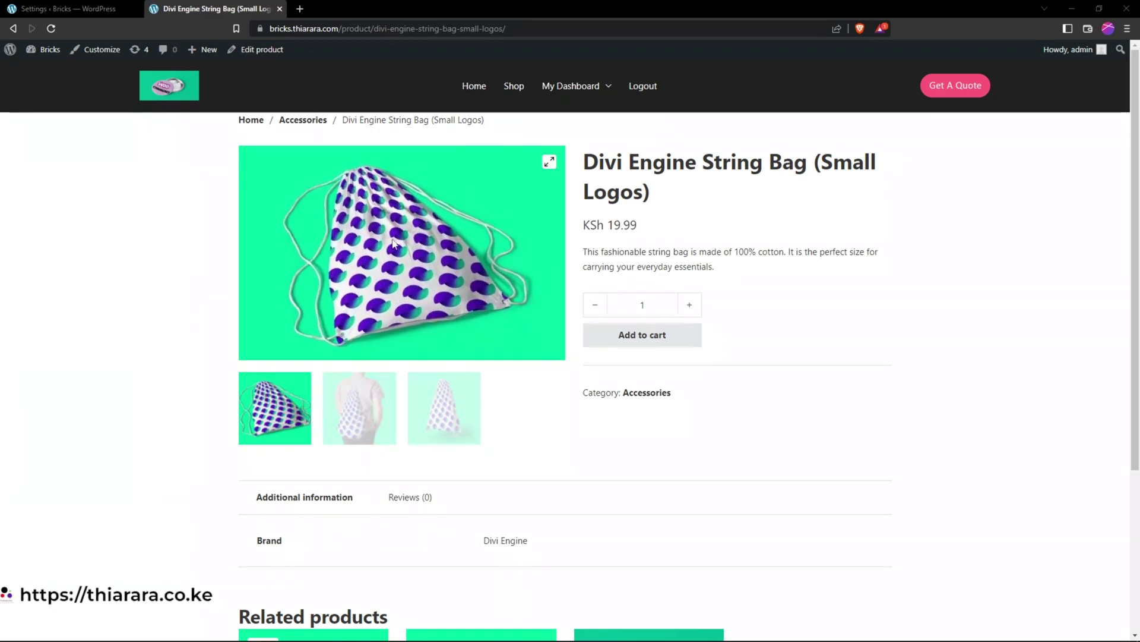
# - View the second and third product photos in the gallery to see the hover zoom
pyautogui.click(365, 426)
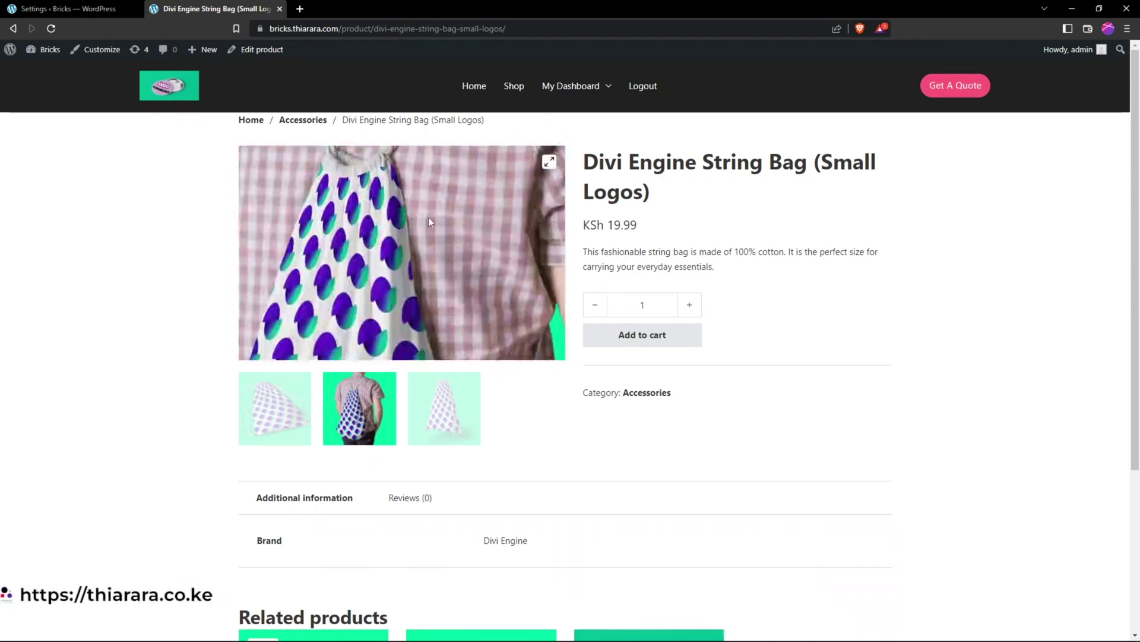
pyautogui.click(440, 412)
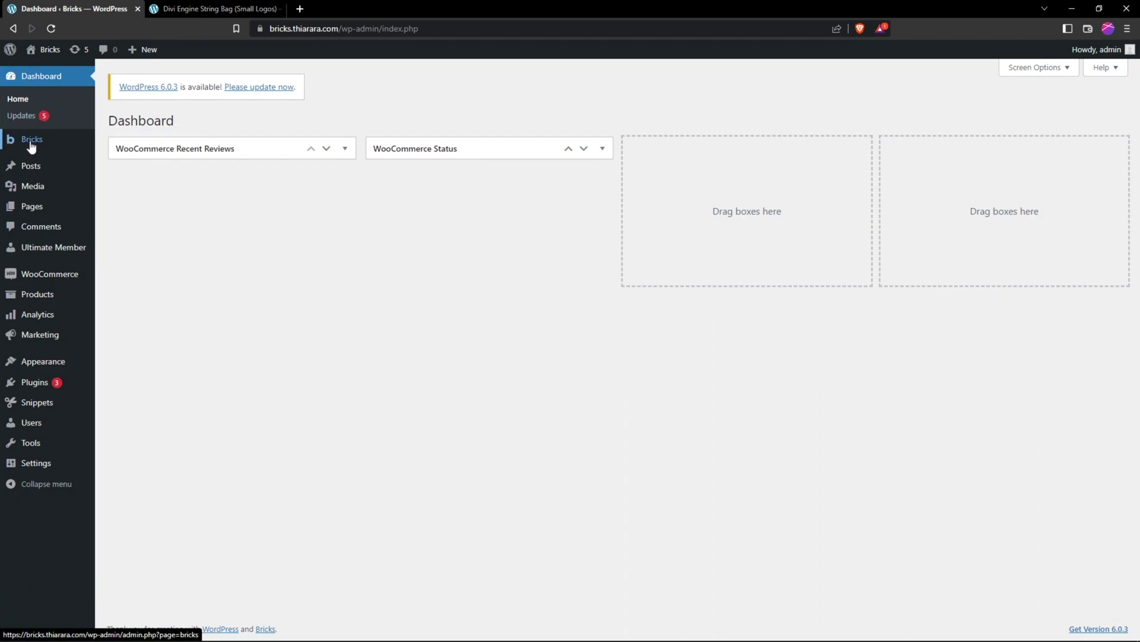
pyautogui.moveTo(32, 140)
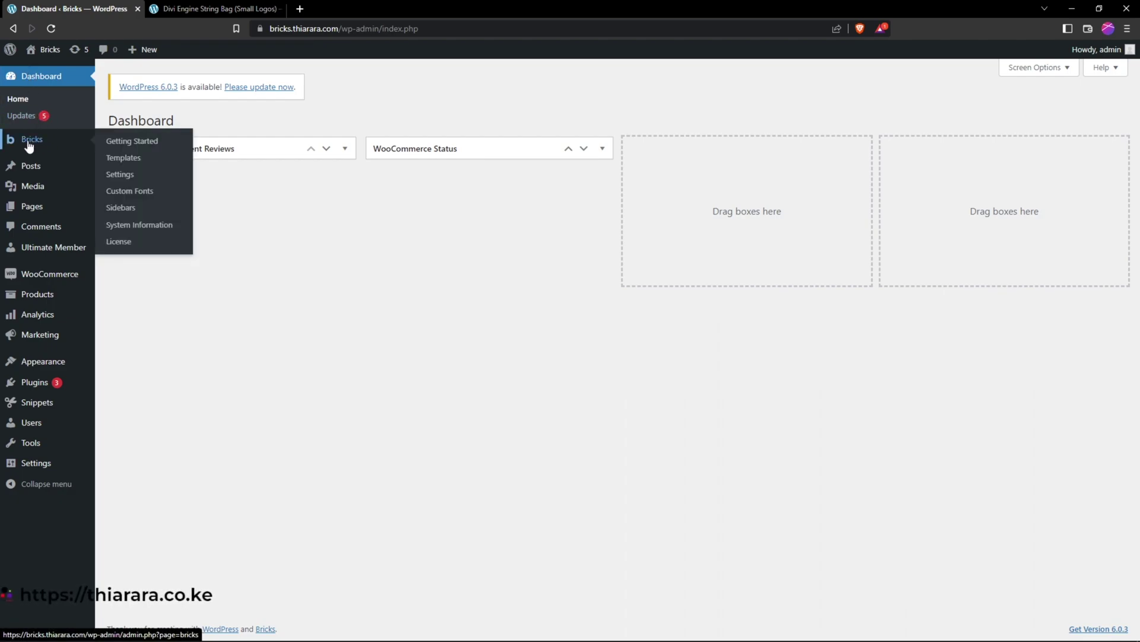
# - Show the WooCommerce tab of Bricks Settings with its gallery zoom and lightbox options
pyautogui.click(112, 177)
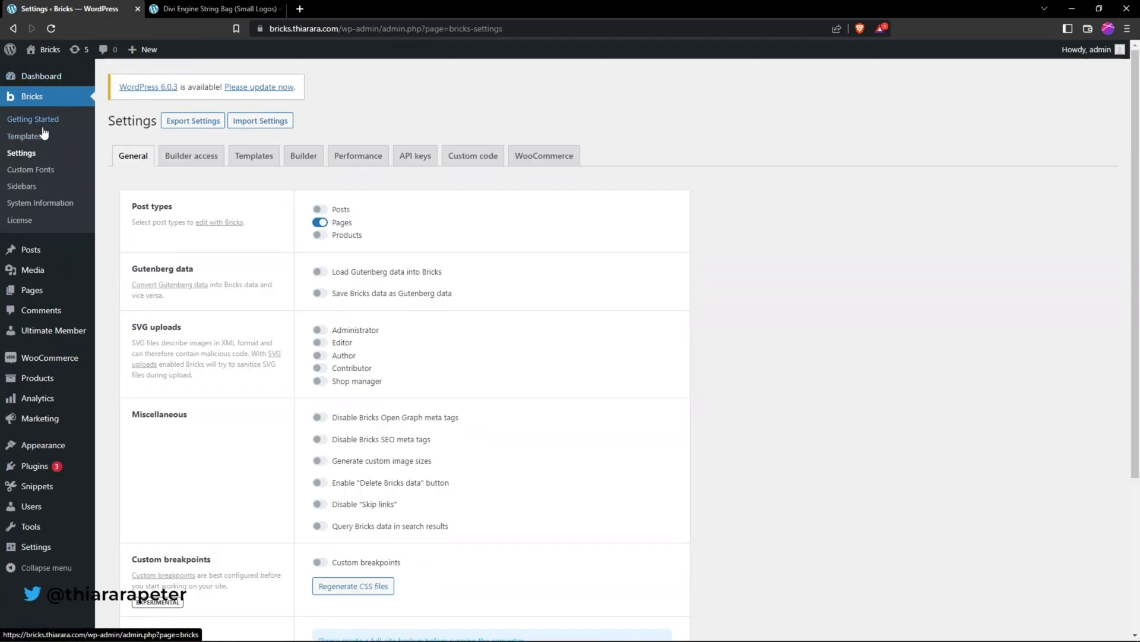
pyautogui.click(537, 161)
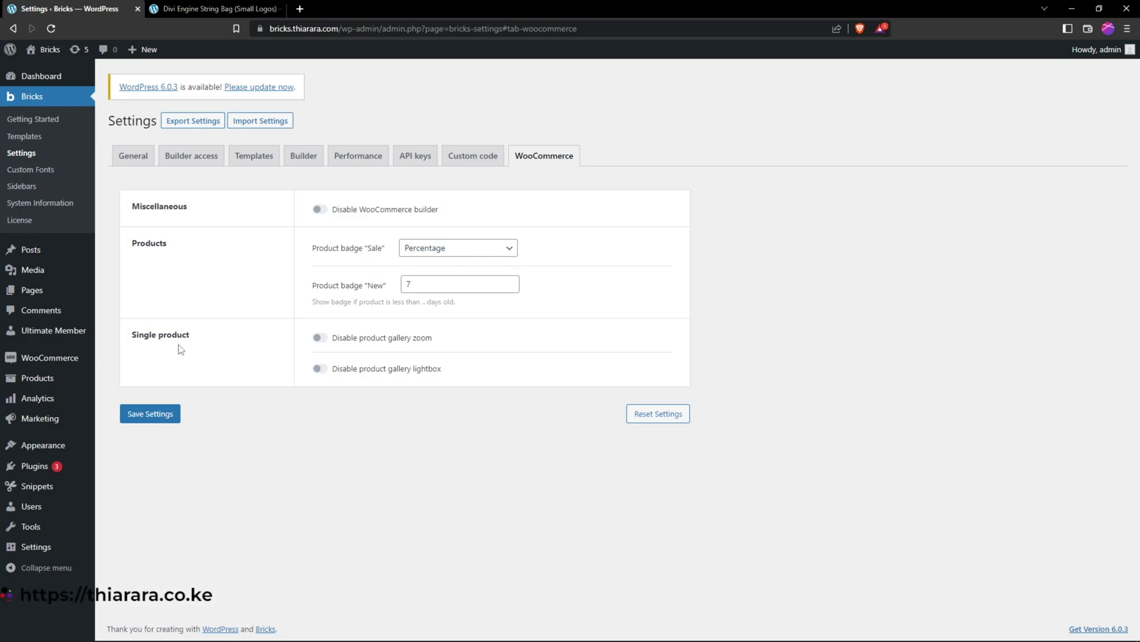
# - Turn on Disable product gallery zoom and lightbox, then reload the product page
pyautogui.click(320, 338)
pyautogui.click(320, 369)
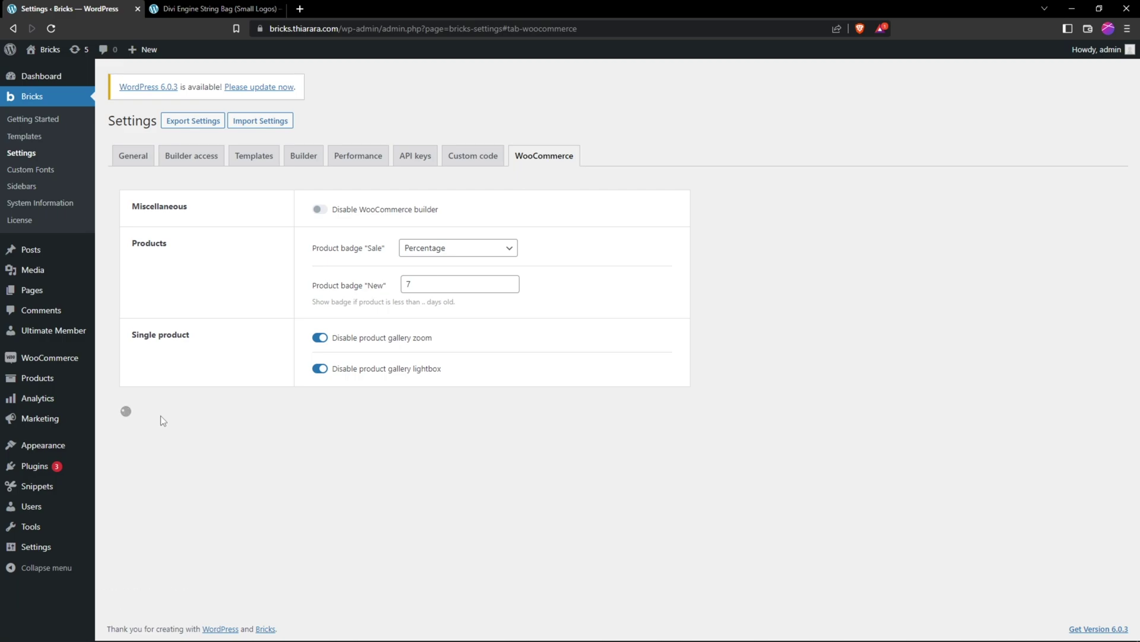
pyautogui.hotkey('ctrl', 'Tab')
pyautogui.click(52, 29)
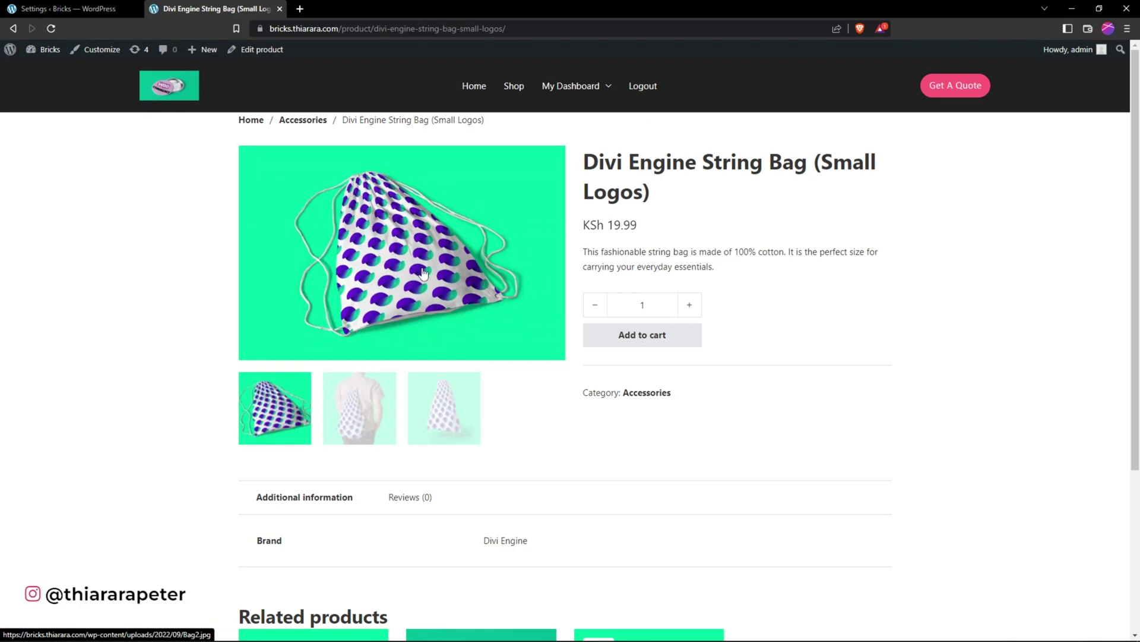
# - Check the man-with-bag and third gallery photos no longer zoom, then open Brand Buttons
pyautogui.click(378, 405)
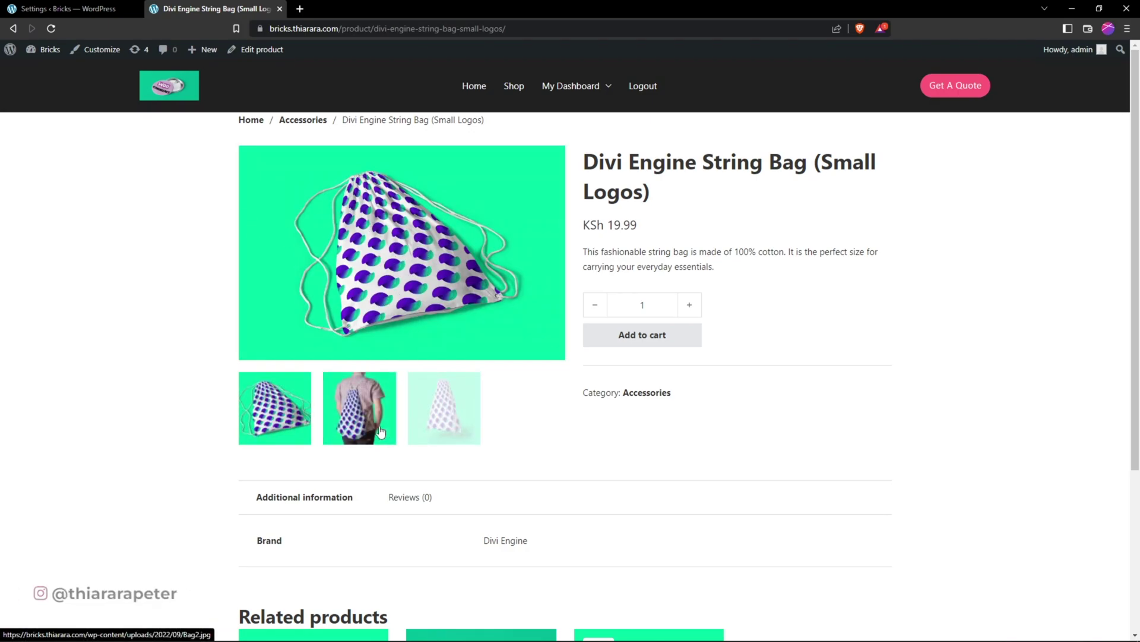
pyautogui.click(421, 427)
pyautogui.scroll(-3, 450, 423)
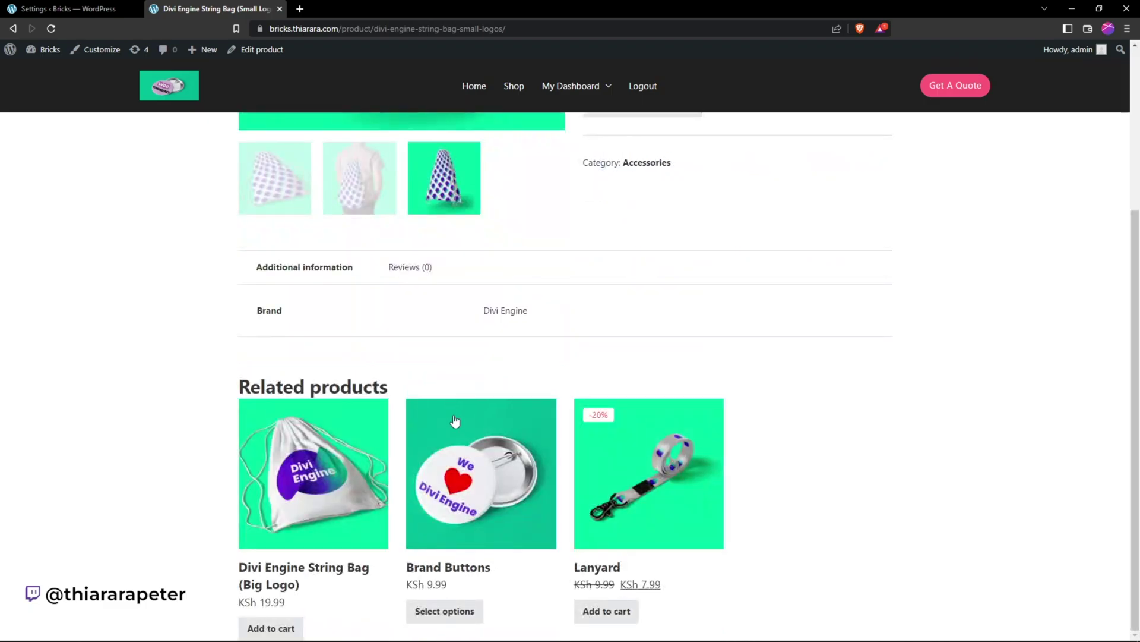
pyautogui.click(490, 469)
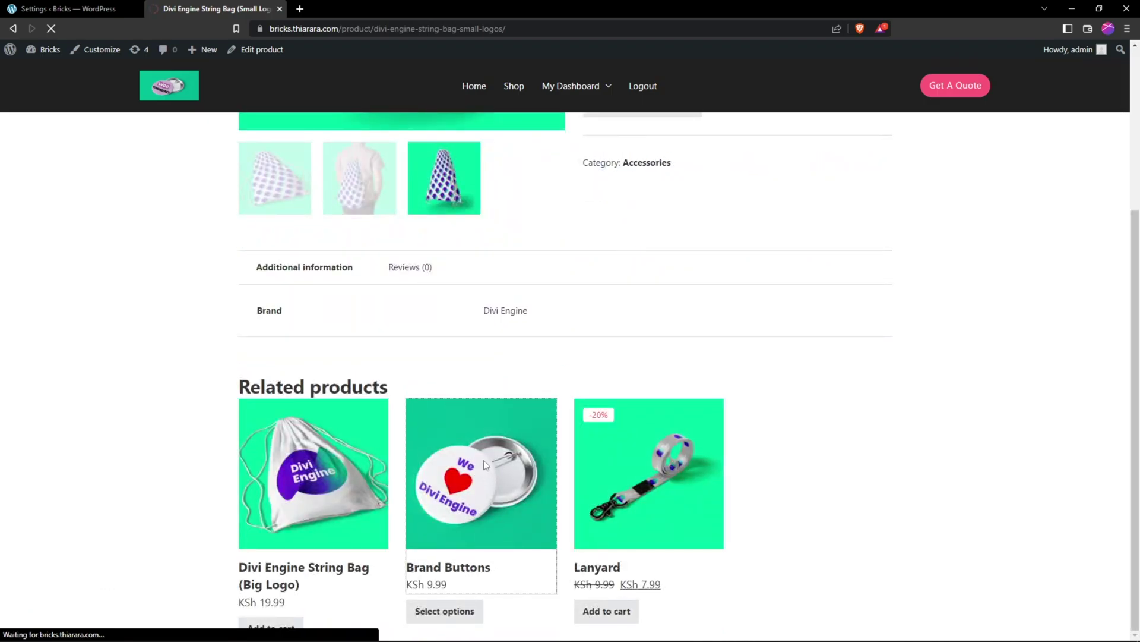